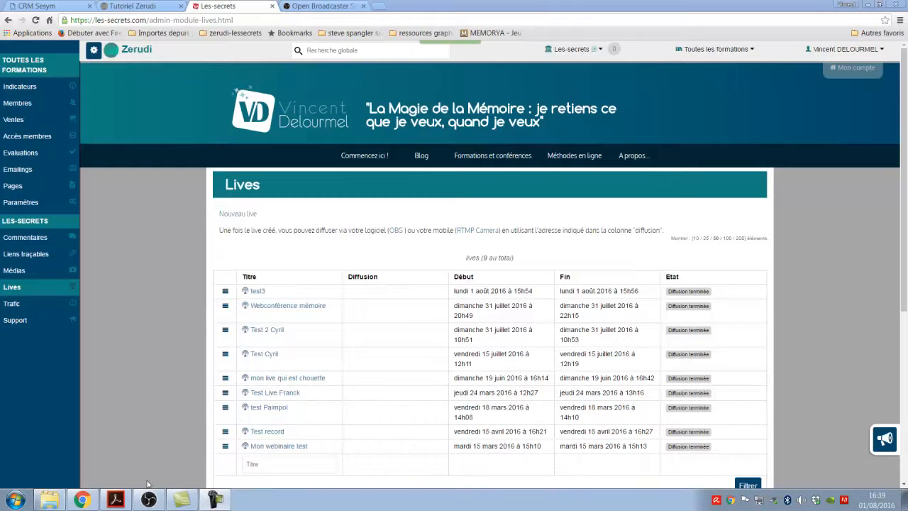
Create a new live and title it "Test Zerudiens".
{"action": "left_click", "coordinate": [242, 213]}
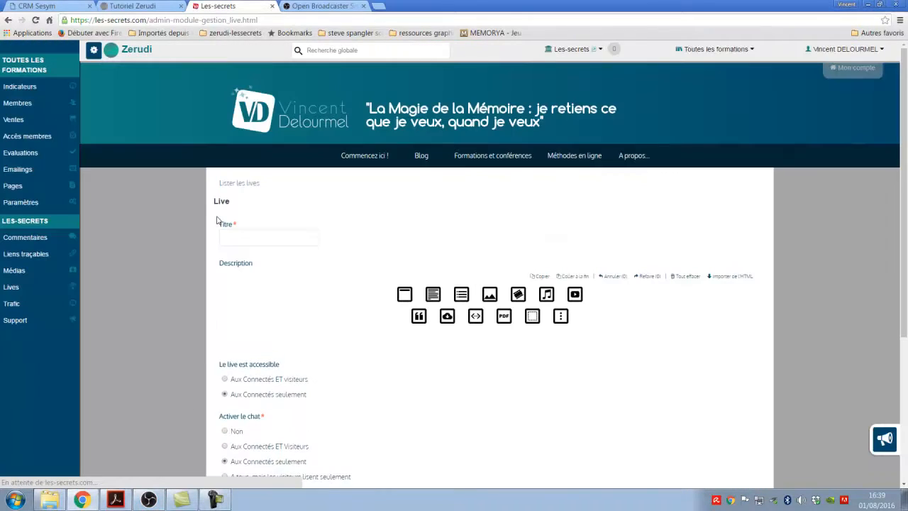
{"action": "left_click", "coordinate": [227, 237]}
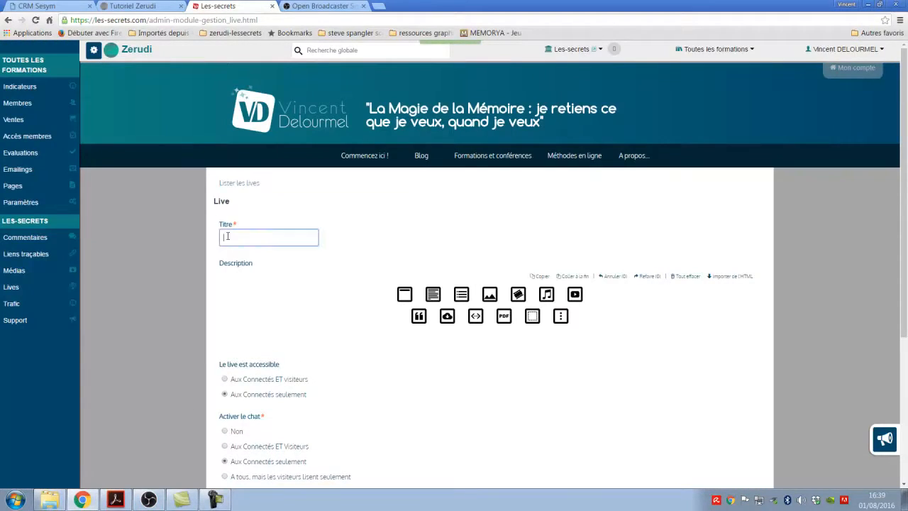
{"action": "type", "text": "Test Zerudiens"}
Add a level 1 heading reading "Cours Zerudi" to the live's description.
{"action": "left_click", "coordinate": [404, 294]}
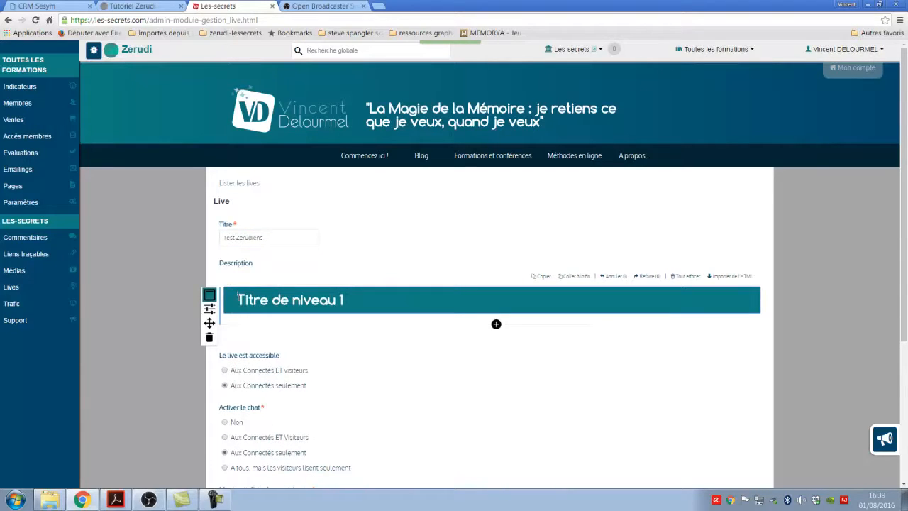
{"action": "key", "text": "BackSpace"}
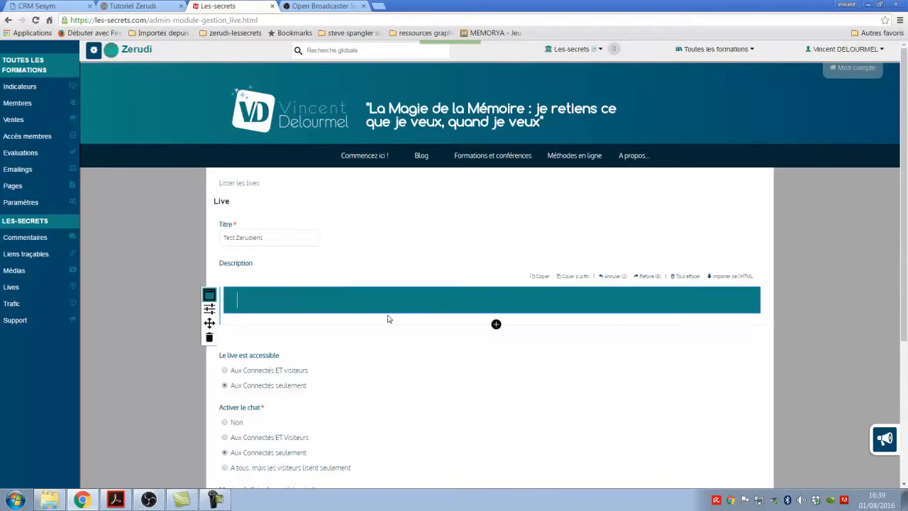
{"action": "type", "text": "Cours Zerudi"}
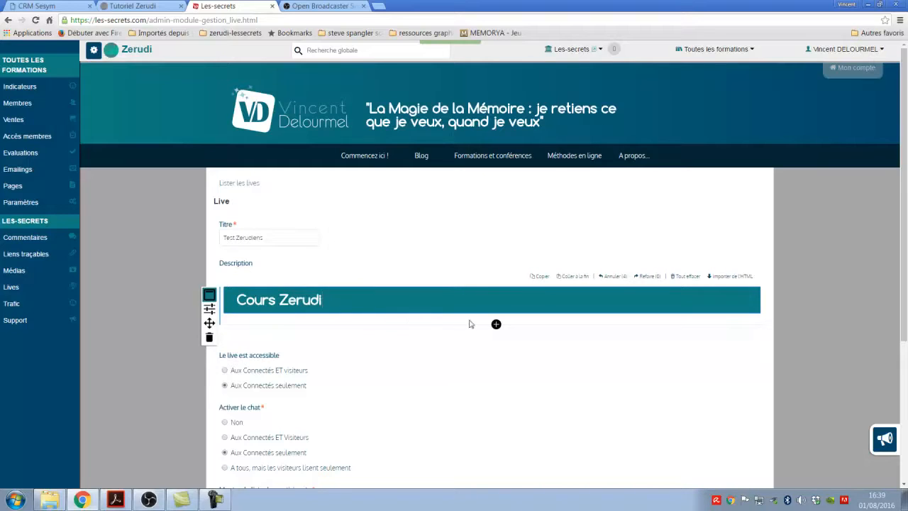
Add a text block reading "Ci-dessous, le direct !!" below the description's heading.
{"action": "left_click", "coordinate": [495, 324]}
{"action": "left_click", "coordinate": [407, 332]}
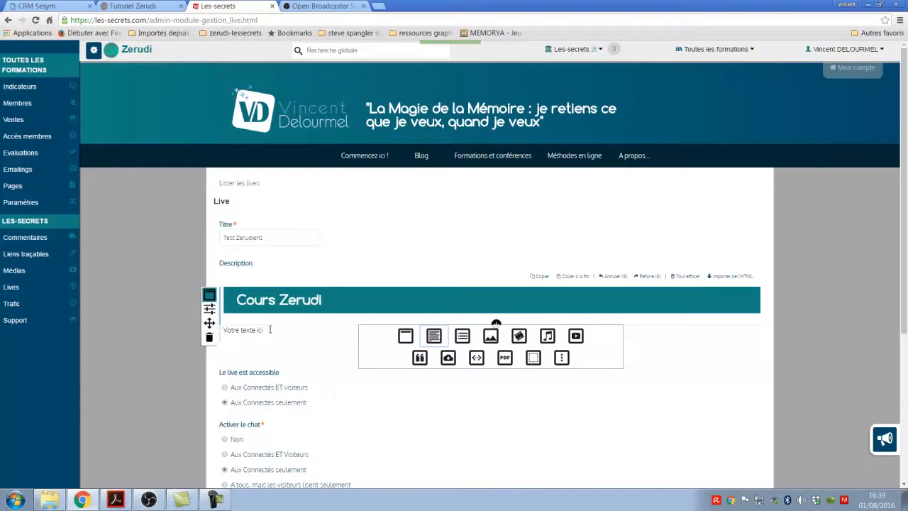
{"action": "type", "text": "C"}
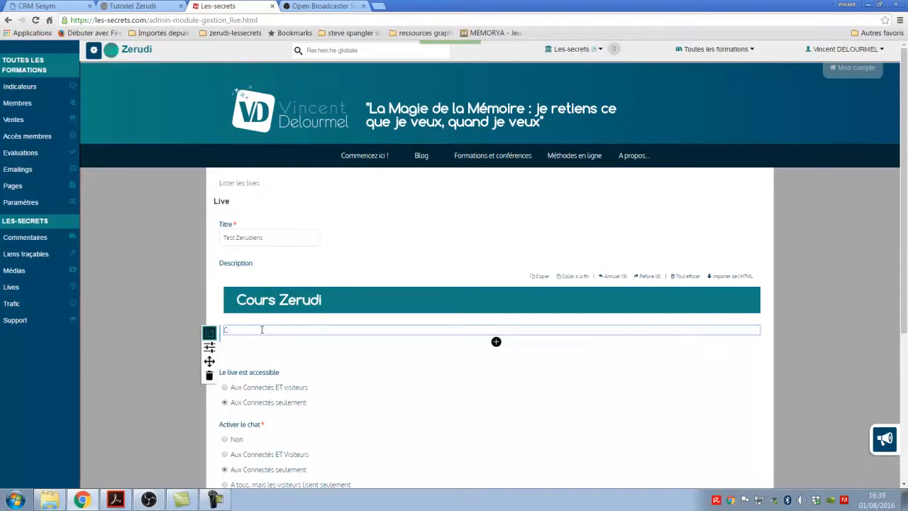
{"action": "type", "text": "i-dessous, le direct !!"}
Open both the live and its chat to "Aux Connectés ET visiteurs" and save the live.
{"action": "scroll", "coordinate": [185, 303], "scroll_direction": "down", "scroll_amount": 2}
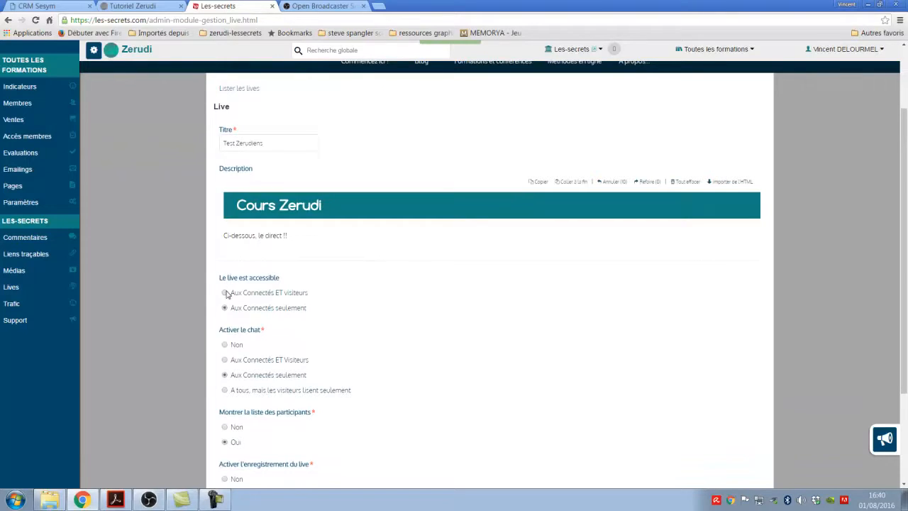
{"action": "left_click", "coordinate": [225, 360]}
{"action": "scroll", "coordinate": [197, 363], "scroll_direction": "down", "scroll_amount": 2}
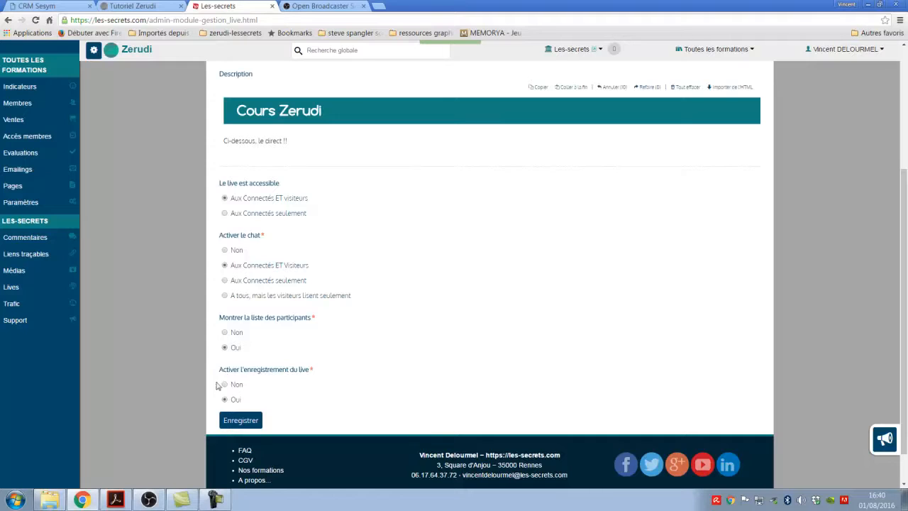
{"action": "left_click", "coordinate": [241, 420]}
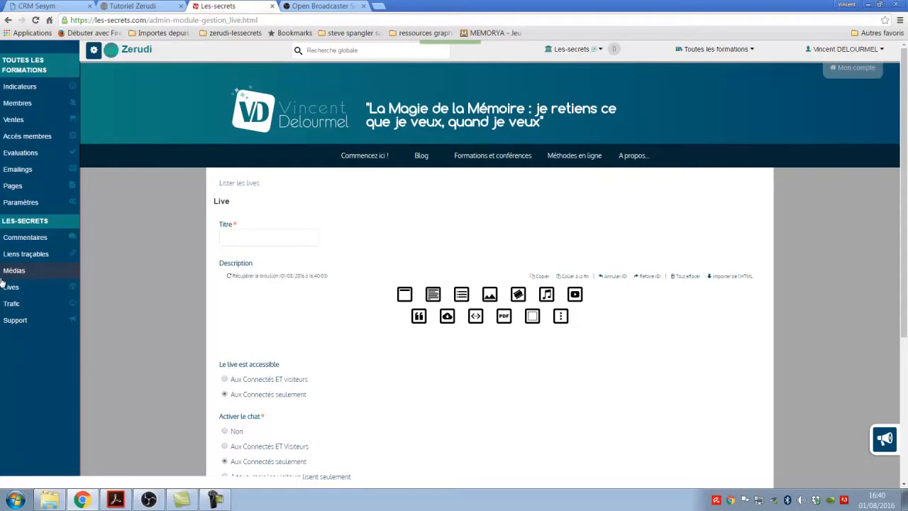
Copy the diffusion address of the Test Zerudiens live from the list of lives.
{"action": "left_click", "coordinate": [70, 287]}
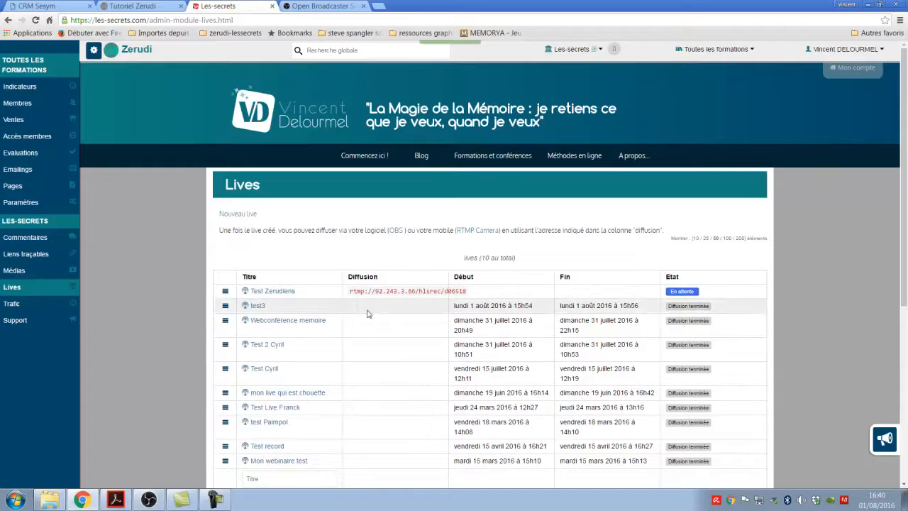
{"action": "mouse_move", "coordinate": [145, 501]}
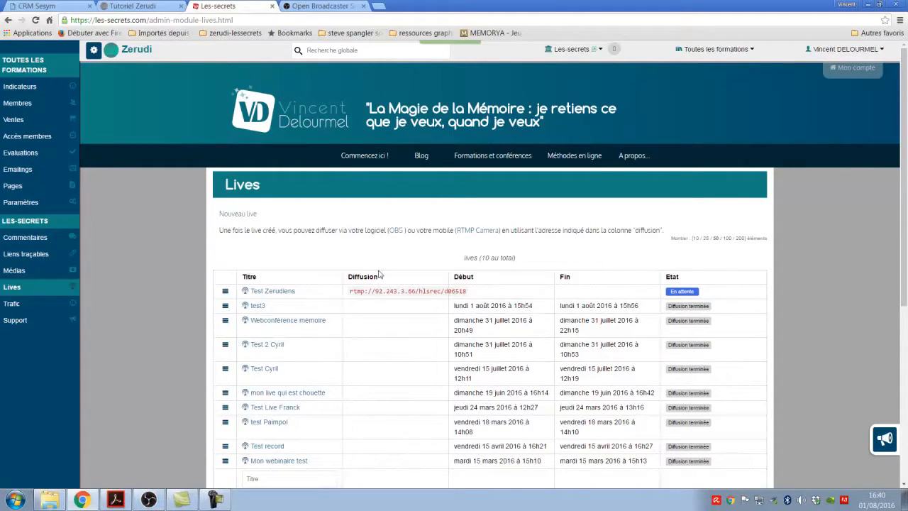
{"action": "left_click_drag", "start_coordinate": [348, 296], "coordinate": [467, 301]}
{"action": "key", "text": "ctrl+c"}
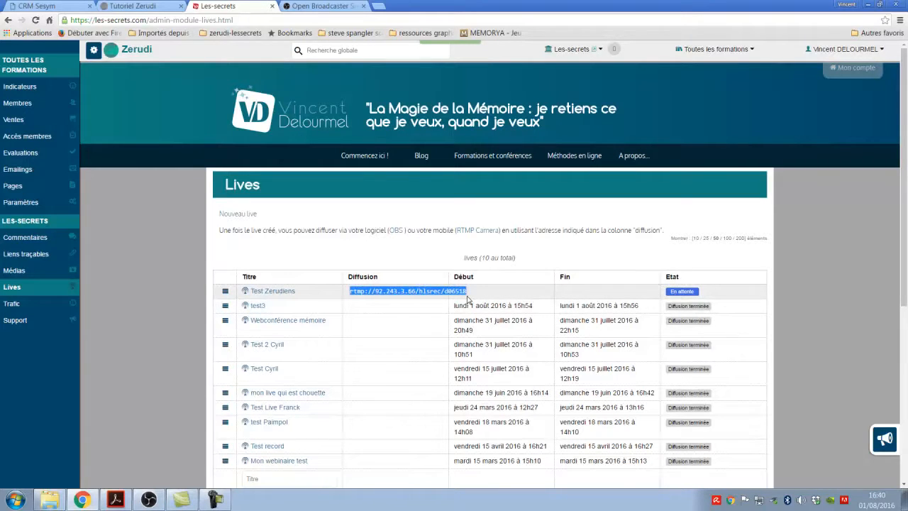
Switch to OBS, select Scène 1 and open the program settings.
{"action": "left_click", "coordinate": [148, 500]}
{"action": "left_click", "coordinate": [20, 374]}
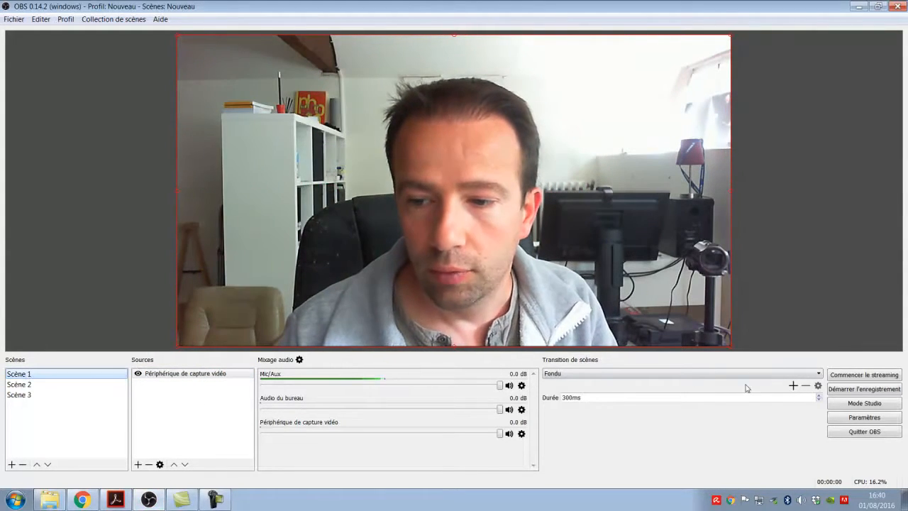
{"action": "left_click", "coordinate": [864, 418]}
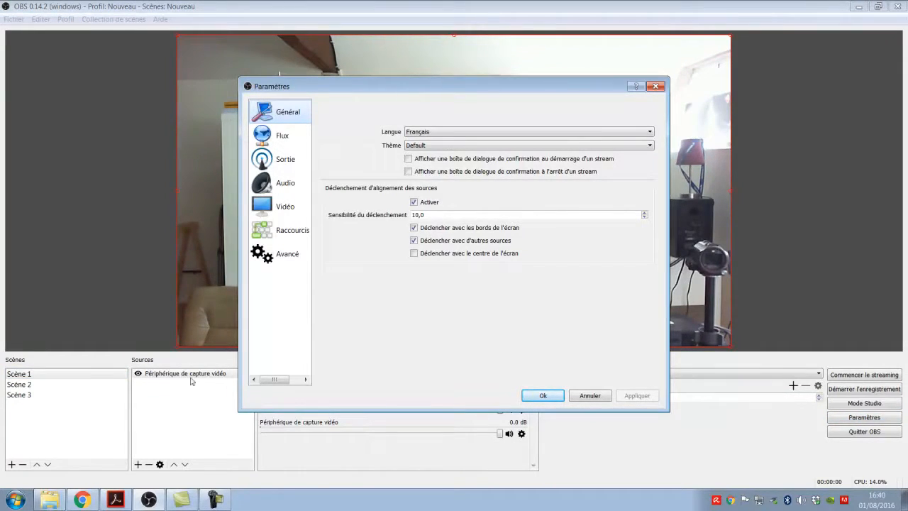
Switch to the browser and review the "Aide pour OBS" instructions beneath the list of lives.
{"action": "left_click", "coordinate": [85, 500]}
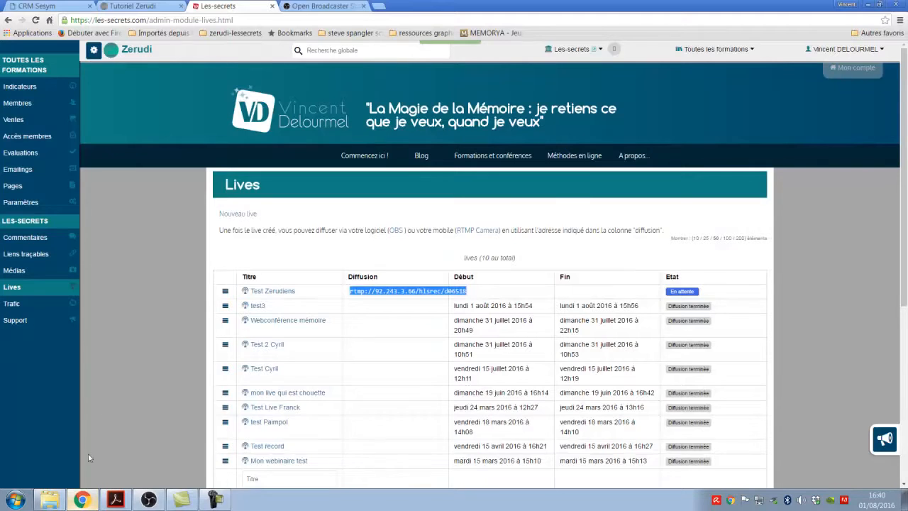
{"action": "scroll", "coordinate": [132, 376], "scroll_direction": "down", "scroll_amount": 4}
{"action": "scroll", "coordinate": [132, 376], "scroll_direction": "down", "scroll_amount": 1}
{"action": "left_click_drag", "start_coordinate": [230, 263], "coordinate": [488, 387]}
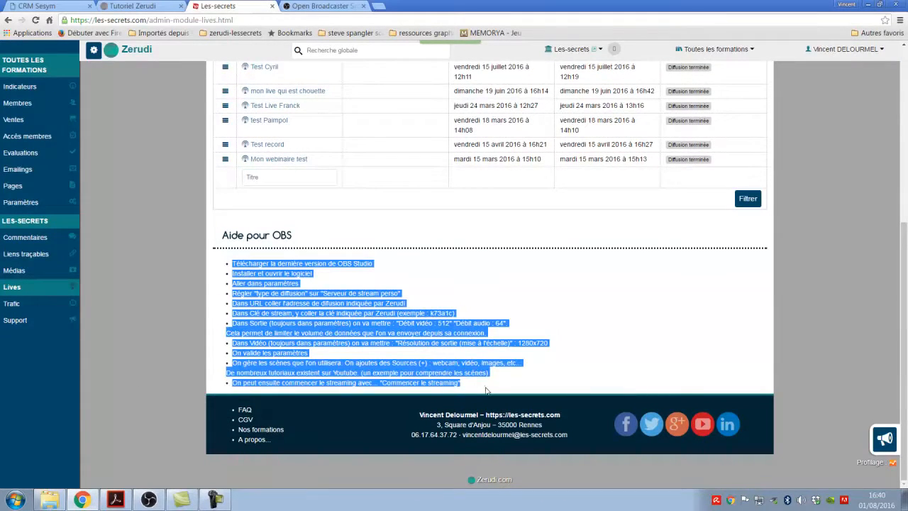
Switch back to OBS, paste the diffusion address as the Flux URL and cut the stream key off its end.
{"action": "left_click", "coordinate": [148, 500]}
{"action": "left_click", "coordinate": [273, 136]}
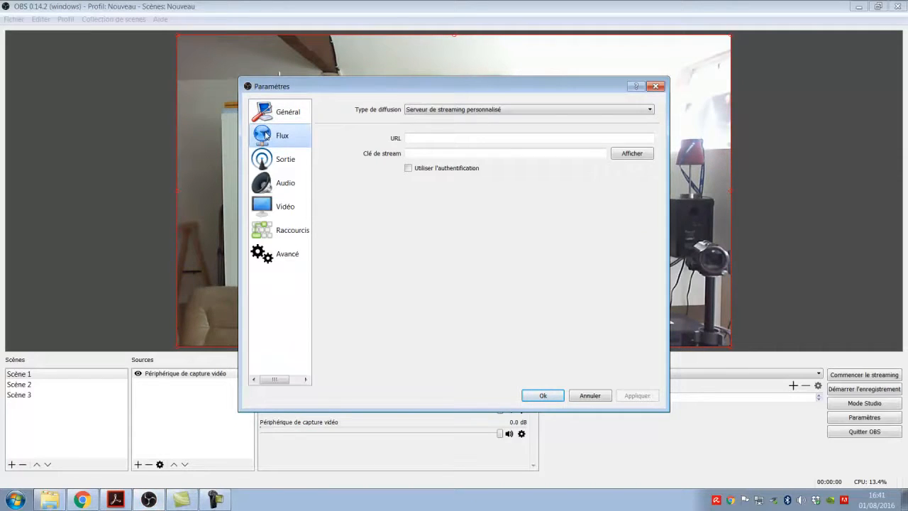
{"action": "left_click", "coordinate": [409, 139]}
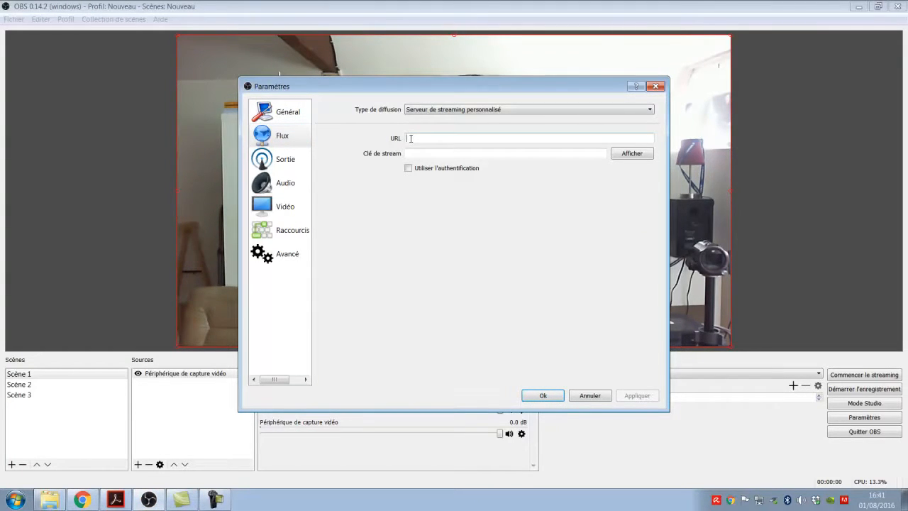
{"action": "key", "text": "ctrl+v"}
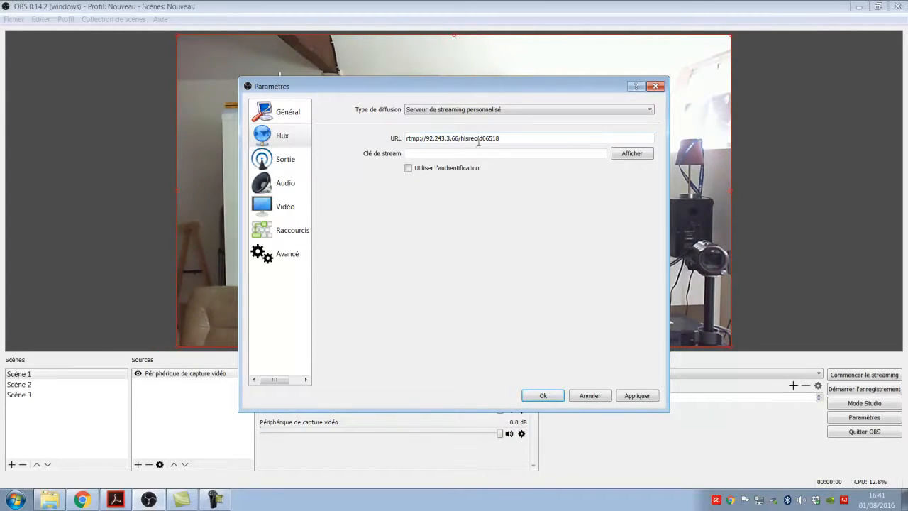
{"action": "left_click_drag", "start_coordinate": [478, 139], "coordinate": [501, 139]}
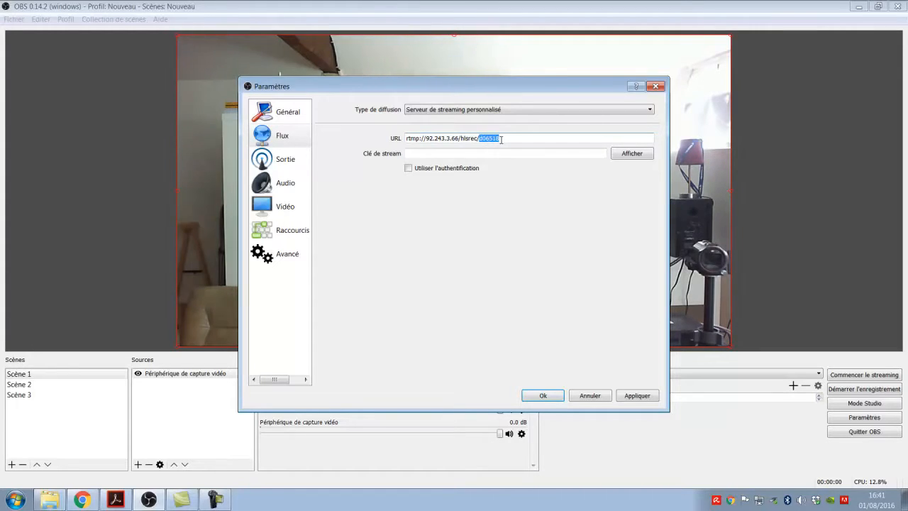
{"action": "key", "text": "BackSpace"}
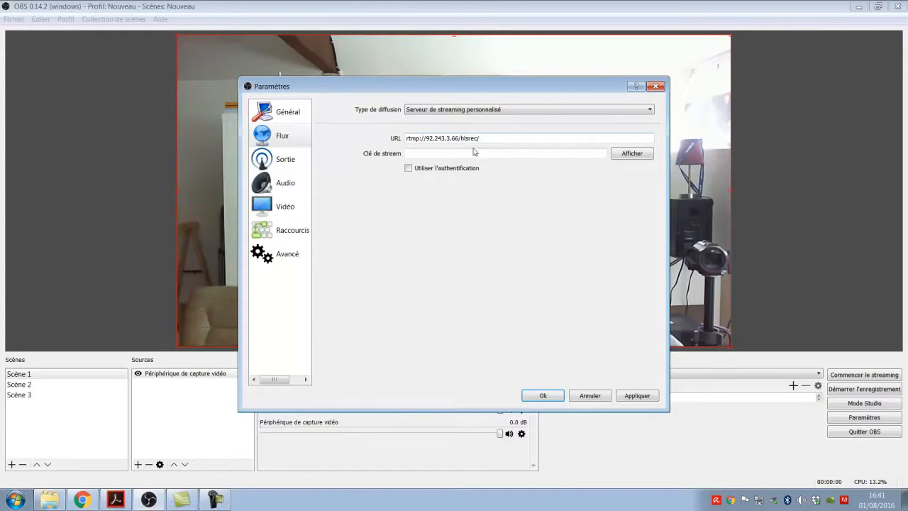
Paste the stream key into the Clé de stream field and reveal it.
{"action": "left_click", "coordinate": [422, 154]}
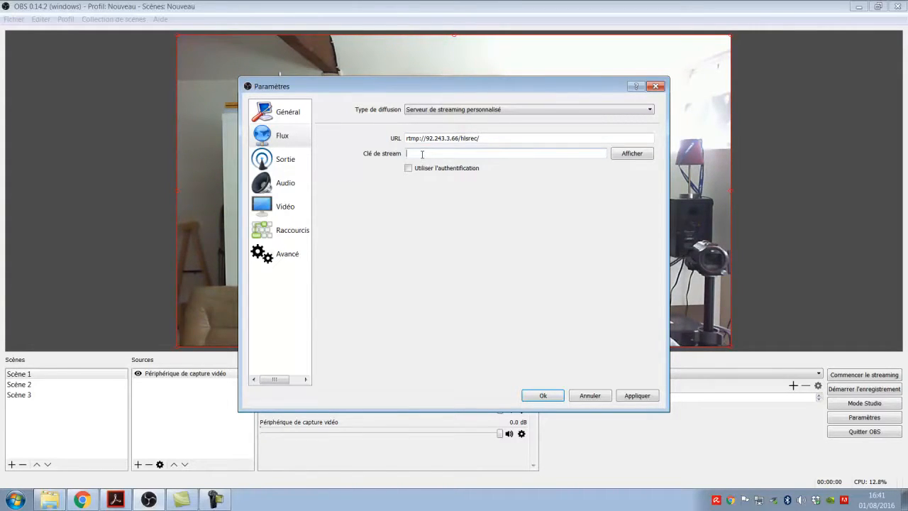
{"action": "key", "text": "ctrl+v"}
{"action": "left_click", "coordinate": [627, 156]}
Remove the trailing slash from the URL so it reads rtmp://92.243.3.66/hlsrec, and check the stream key.
{"action": "left_click", "coordinate": [488, 138]}
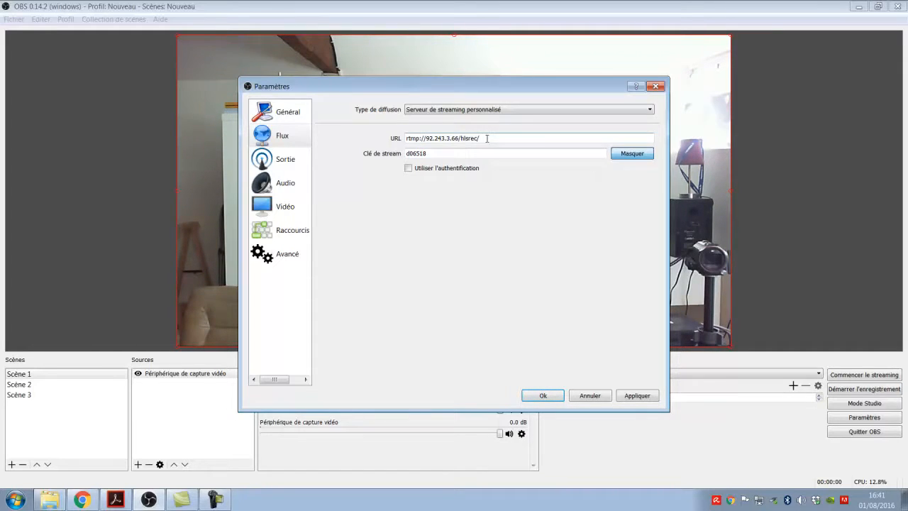
{"action": "key", "text": "BackSpace"}
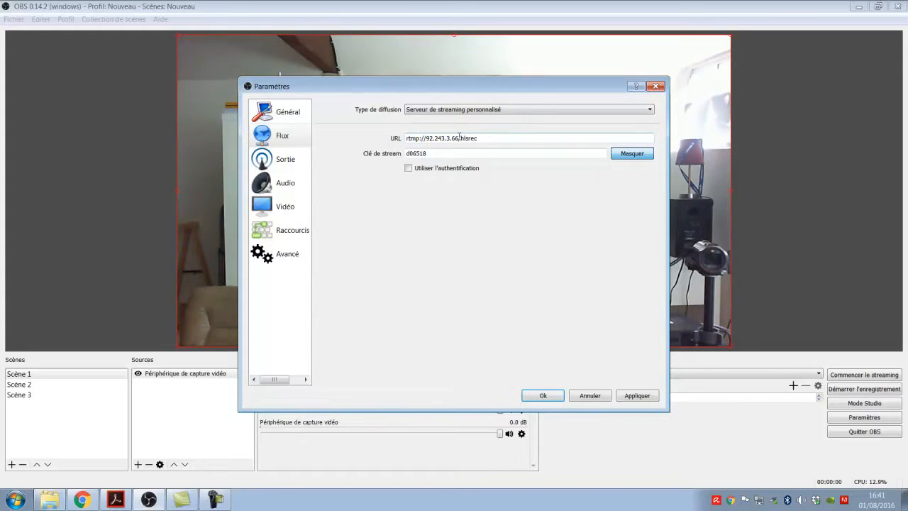
{"action": "left_click_drag", "start_coordinate": [430, 153], "coordinate": [406, 153]}
{"action": "left_click", "coordinate": [413, 154]}
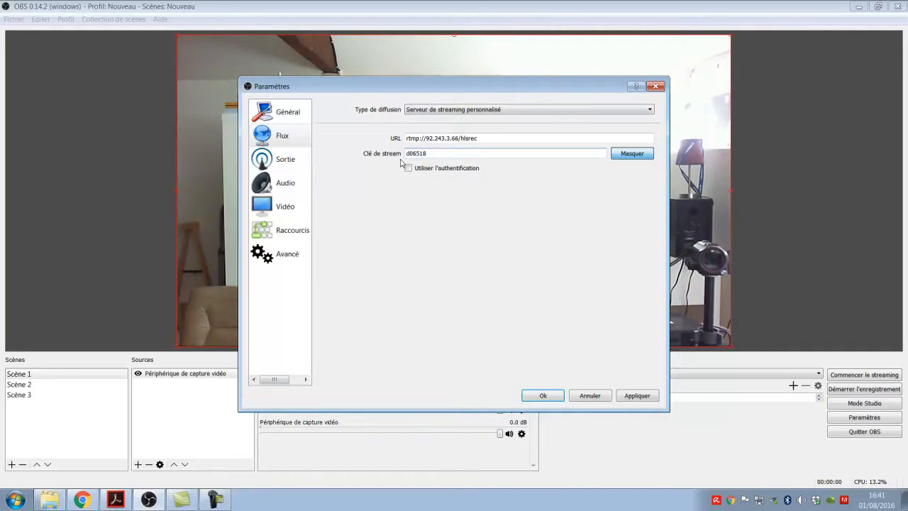
Check the streaming video and audio bitrates and the scaled output resolution in the settings.
{"action": "left_click", "coordinate": [283, 161]}
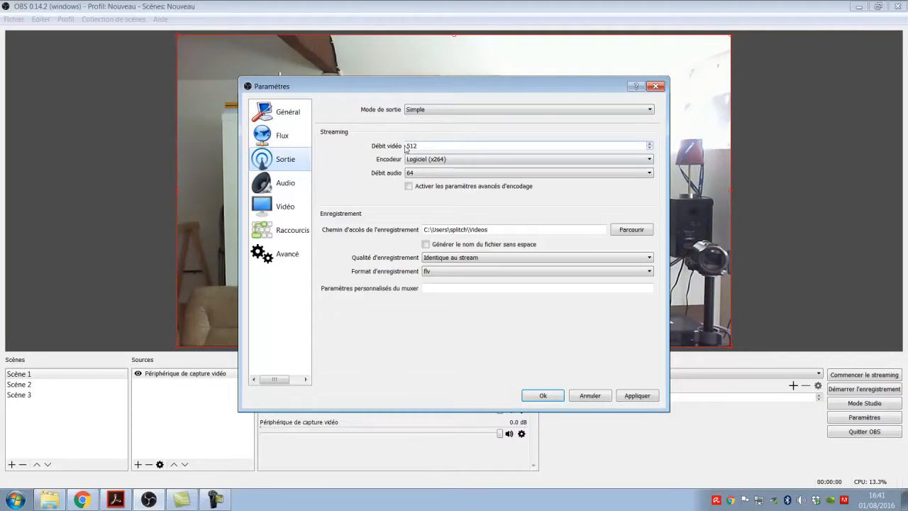
{"action": "left_click_drag", "start_coordinate": [406, 145], "coordinate": [418, 145]}
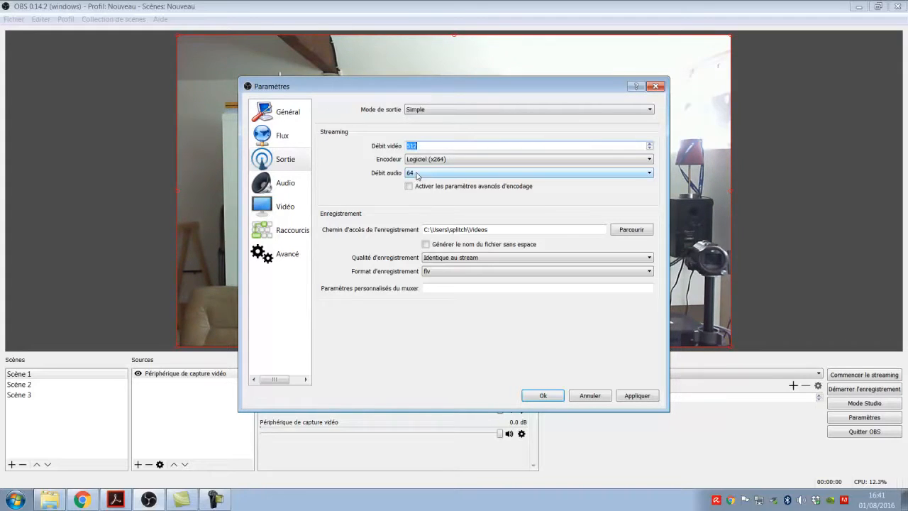
{"action": "left_click", "coordinate": [309, 206]}
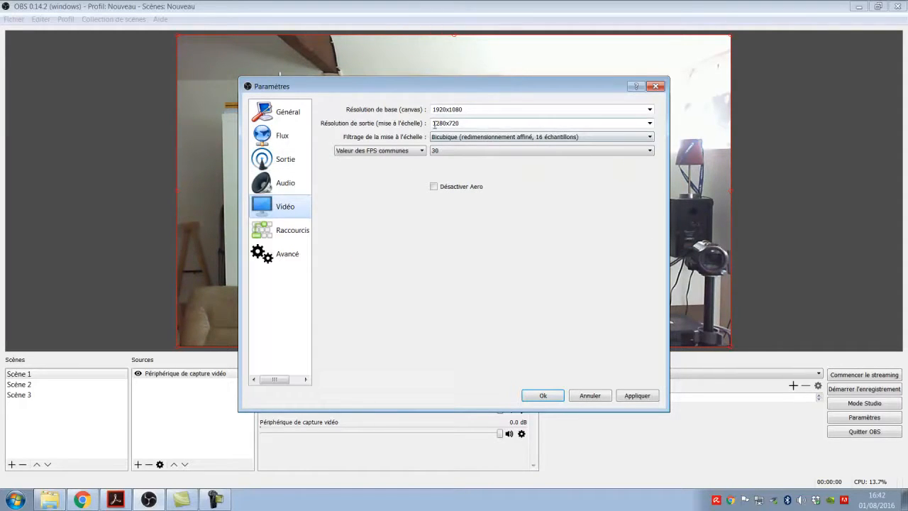
{"action": "left_click_drag", "start_coordinate": [433, 125], "coordinate": [463, 124]}
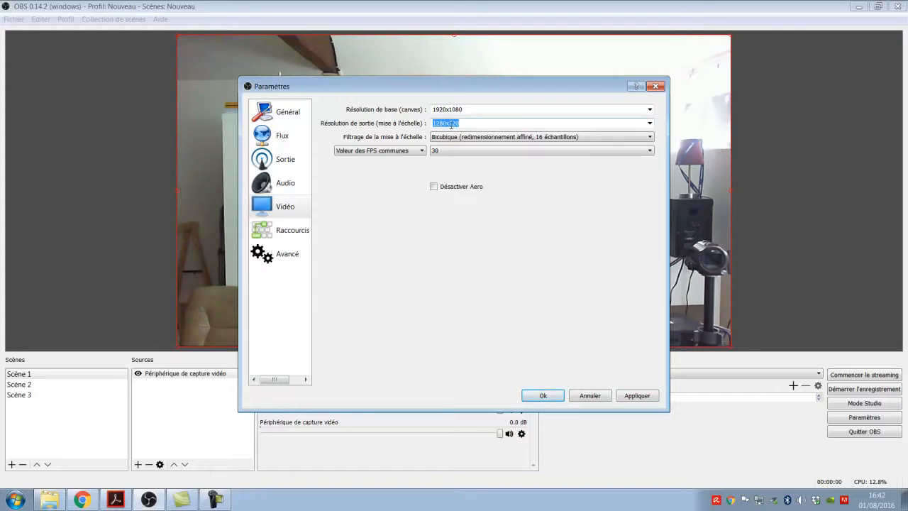
Recheck the stream key and the Type de diffusion options, and apply and close the settings.
{"action": "left_click", "coordinate": [264, 134]}
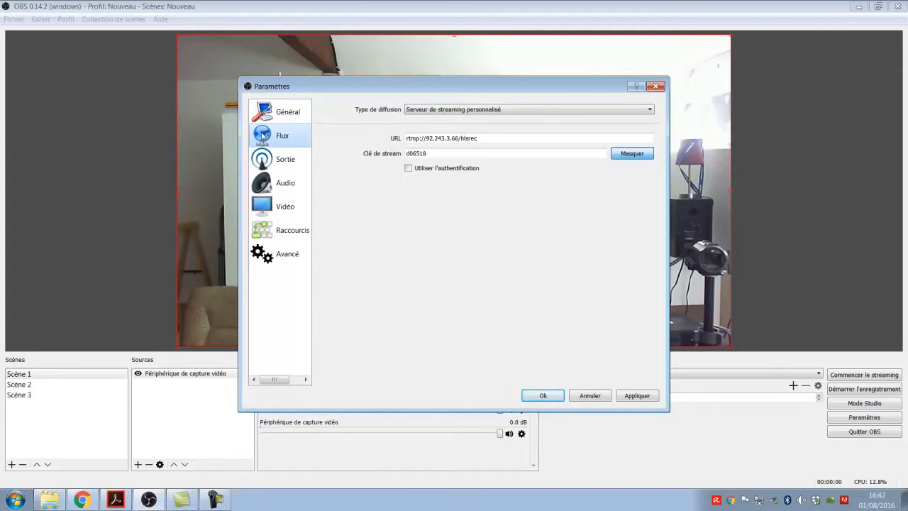
{"action": "double_click", "coordinate": [412, 153]}
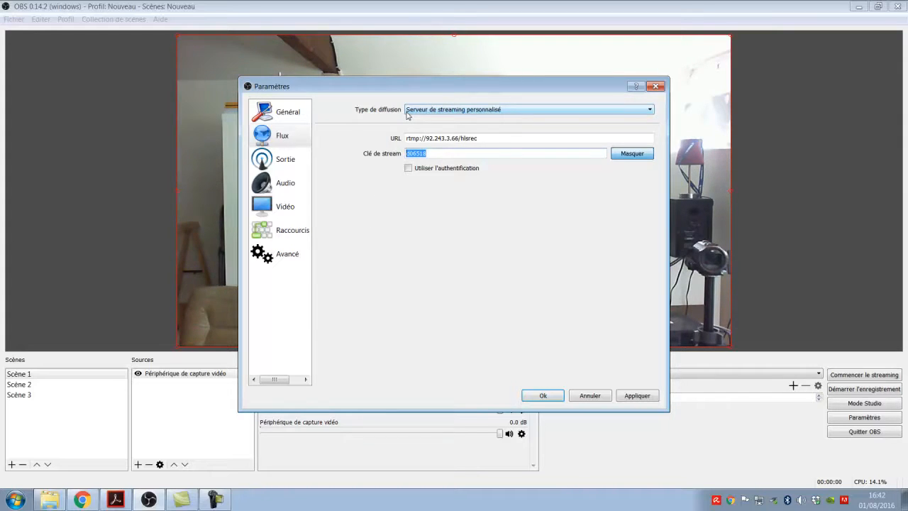
{"action": "left_click", "coordinate": [458, 111]}
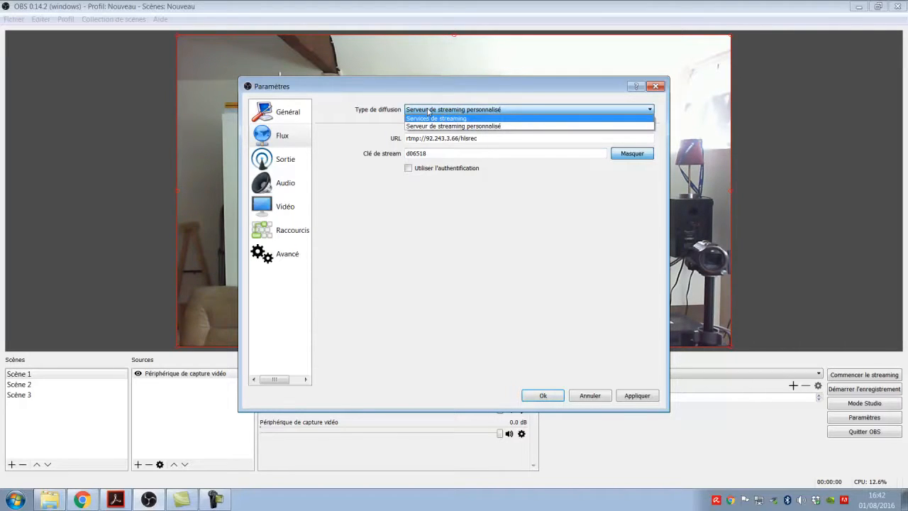
{"action": "left_click", "coordinate": [429, 111]}
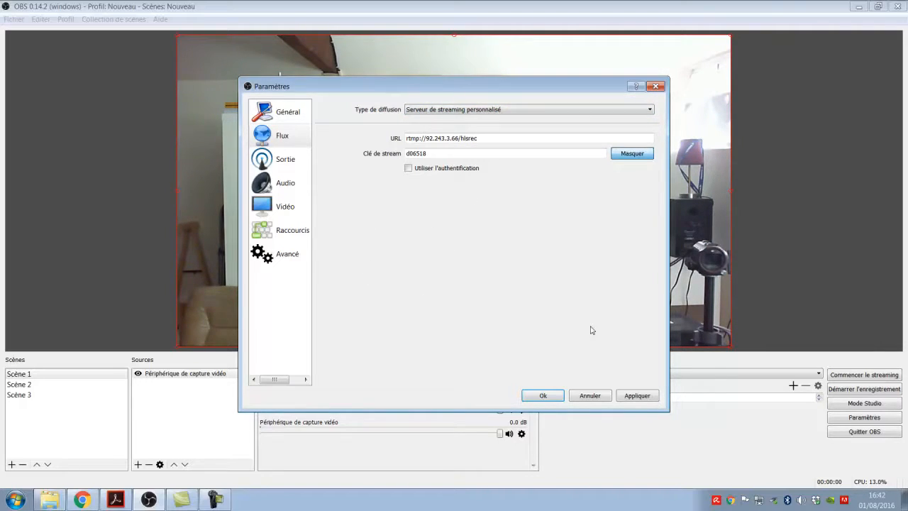
{"action": "left_click", "coordinate": [629, 399]}
{"action": "left_click", "coordinate": [554, 397]}
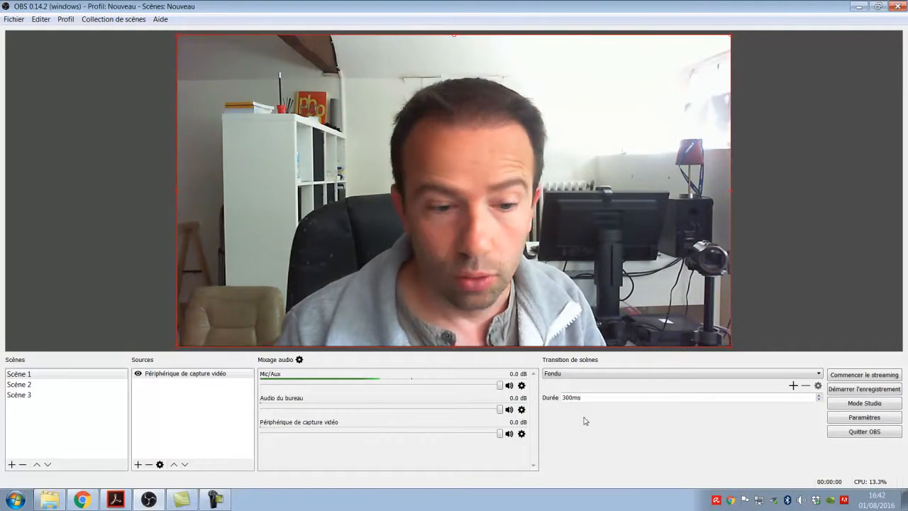
Switch to Chrome, bring the Zerudi Lives list into view and hide the site's side menu.
{"action": "left_click", "coordinate": [79, 501]}
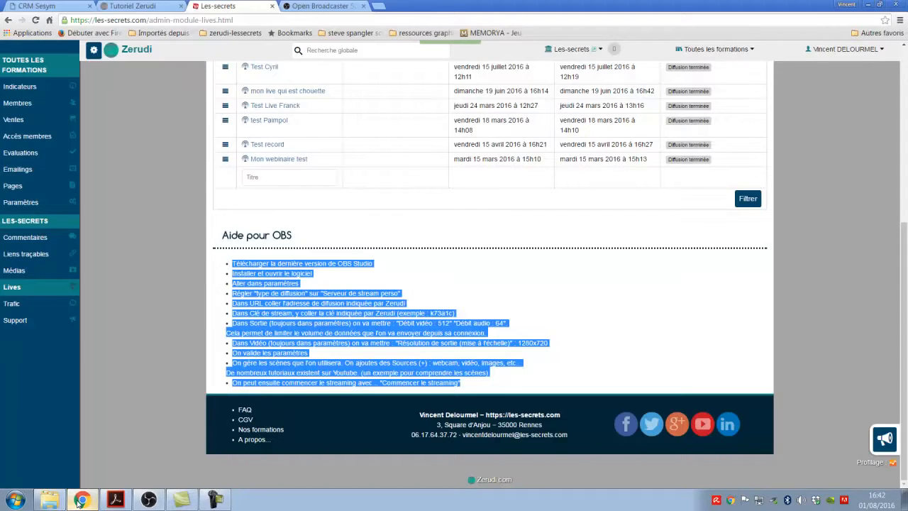
{"action": "scroll", "coordinate": [216, 306], "scroll_direction": "up", "scroll_amount": 3}
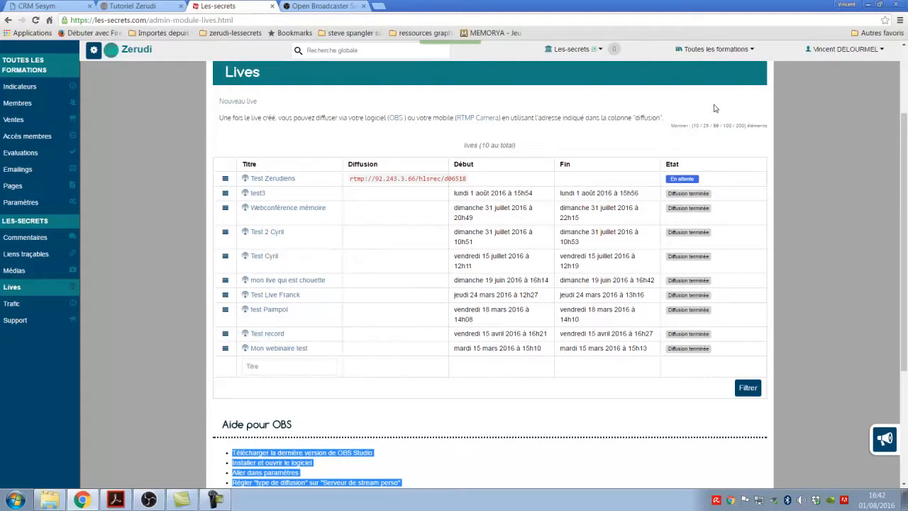
{"action": "left_click", "coordinate": [92, 51]}
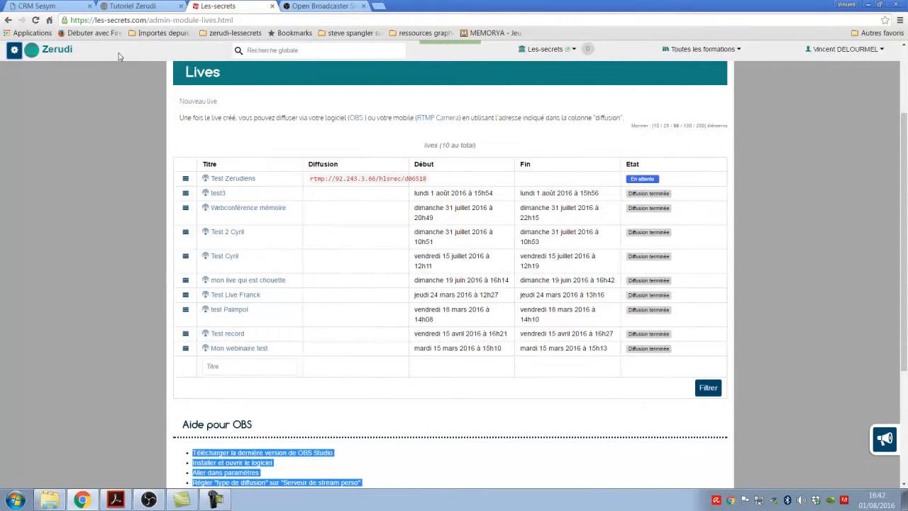
Reduce the browser and OBS windows, place OBS beside the Lives list and start streaming.
{"action": "left_click", "coordinate": [880, 5]}
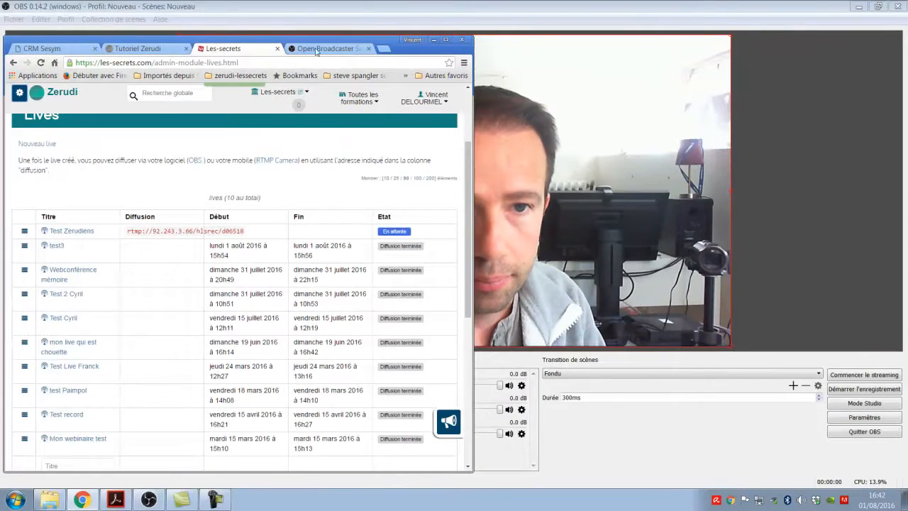
{"action": "left_click", "coordinate": [792, 7]}
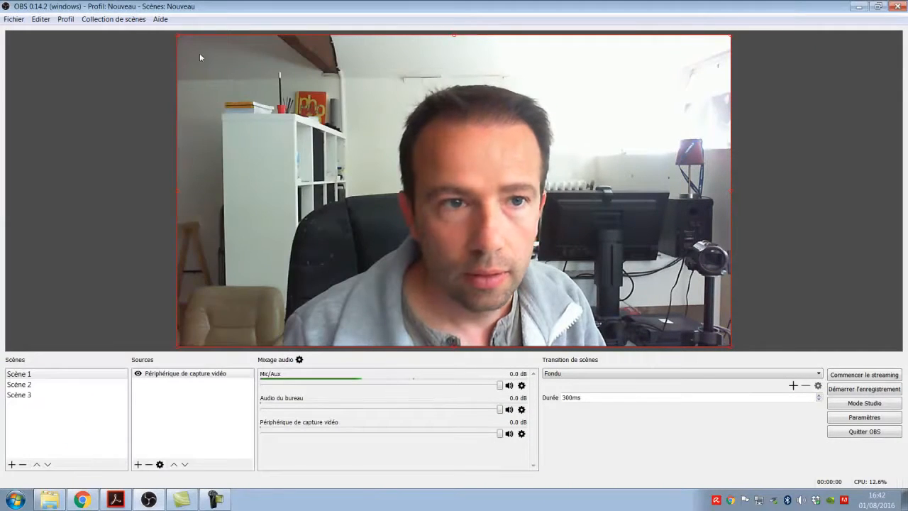
{"action": "left_click", "coordinate": [878, 6]}
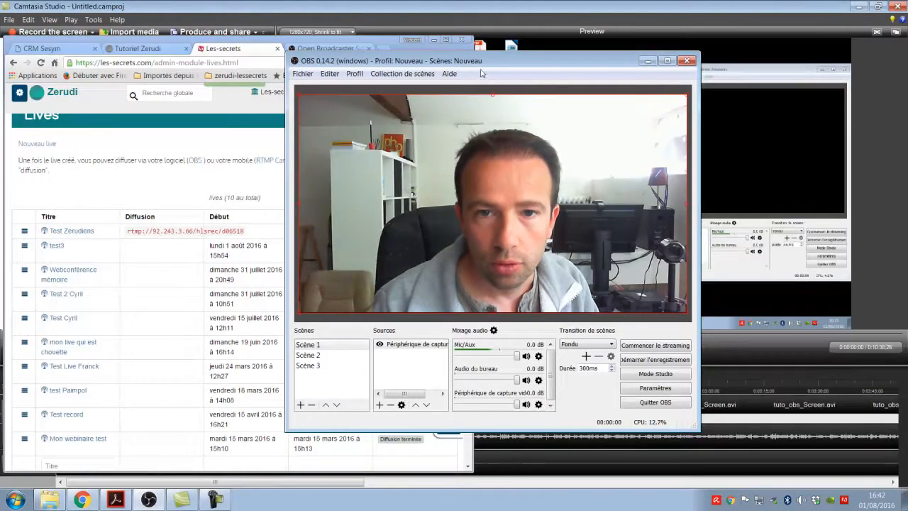
{"action": "left_click_drag", "start_coordinate": [480, 63], "coordinate": [670, 52]}
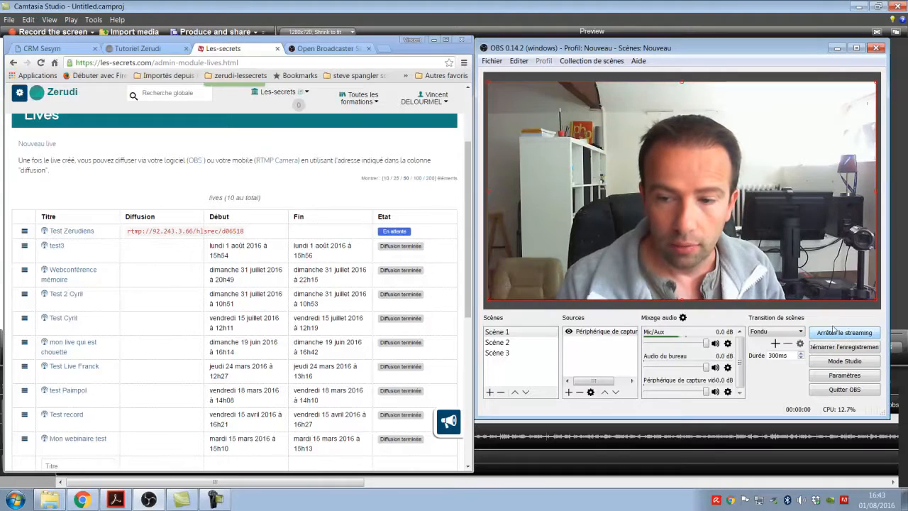
Open the Test Zerudiens live page and reload it to play the broadcast.
{"action": "left_click", "coordinate": [74, 232]}
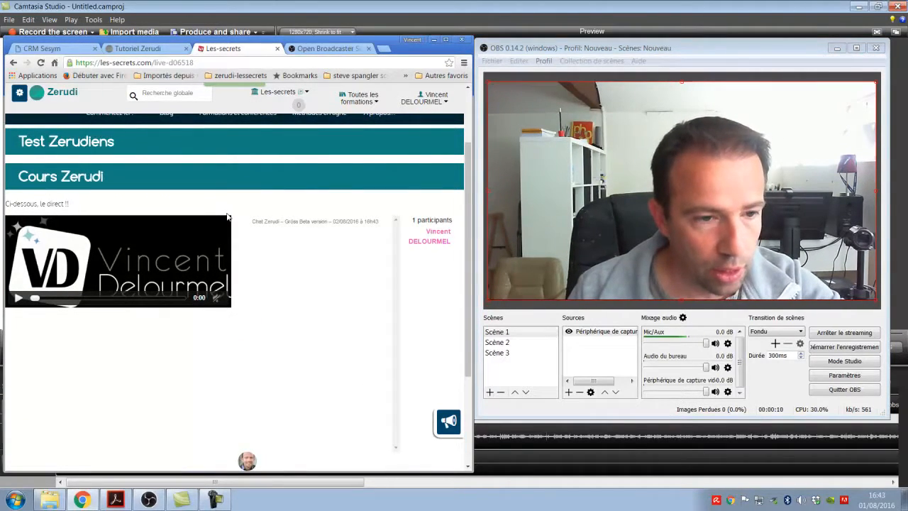
{"action": "key", "text": "F5"}
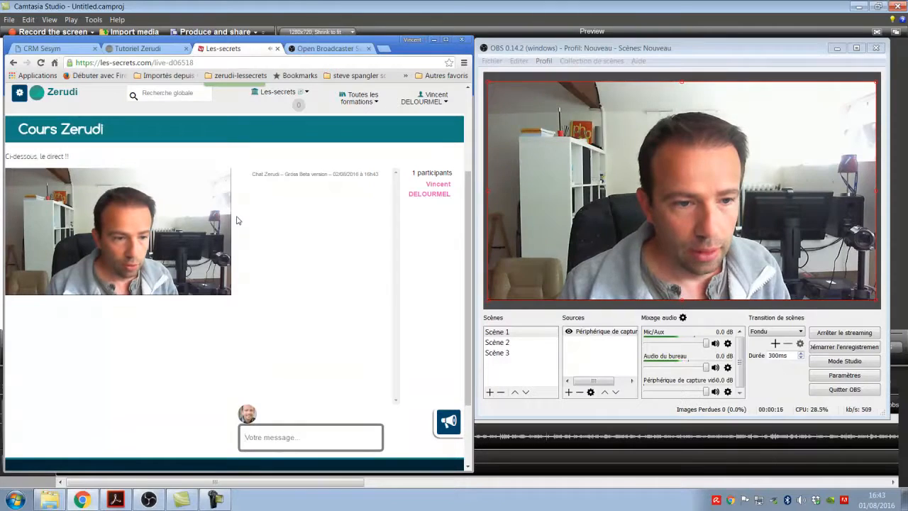
{"action": "mouse_move", "coordinate": [161, 286]}
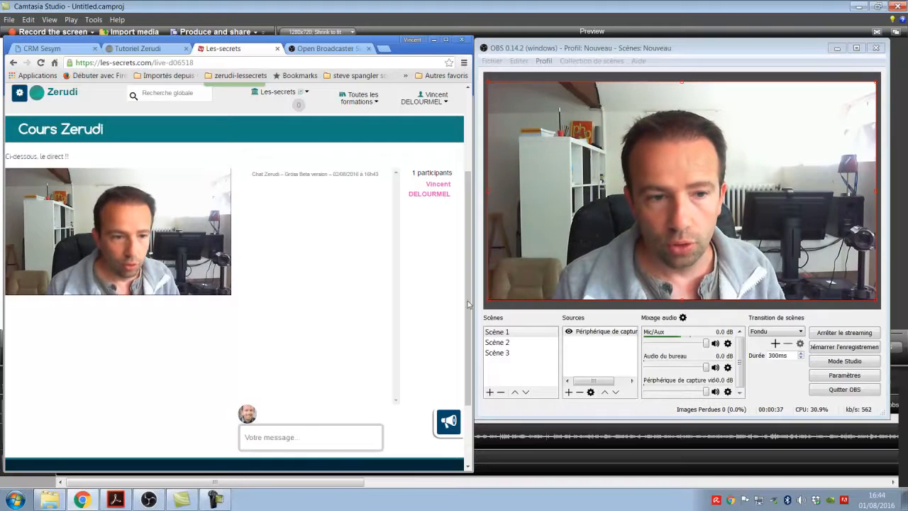
Post the message "Bonjour à tous" in the live page's chat.
{"action": "left_click", "coordinate": [267, 440]}
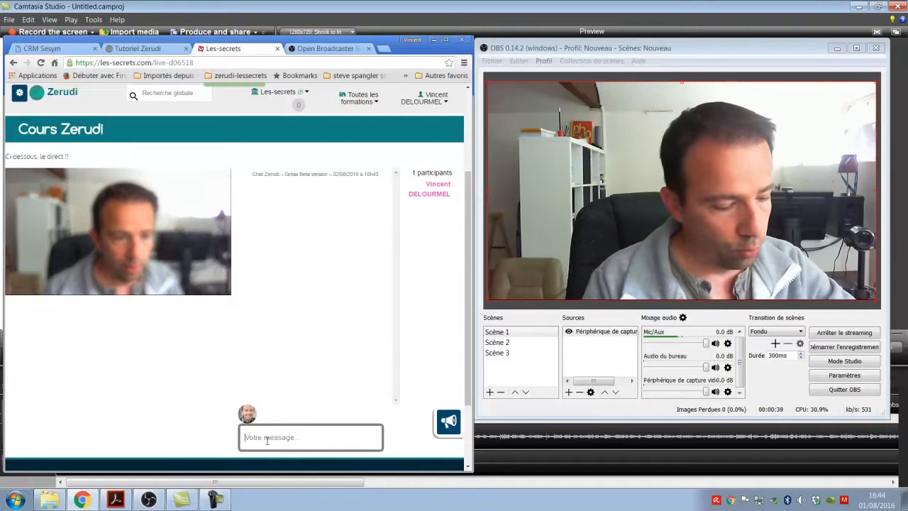
{"action": "type", "text": "Bon"}
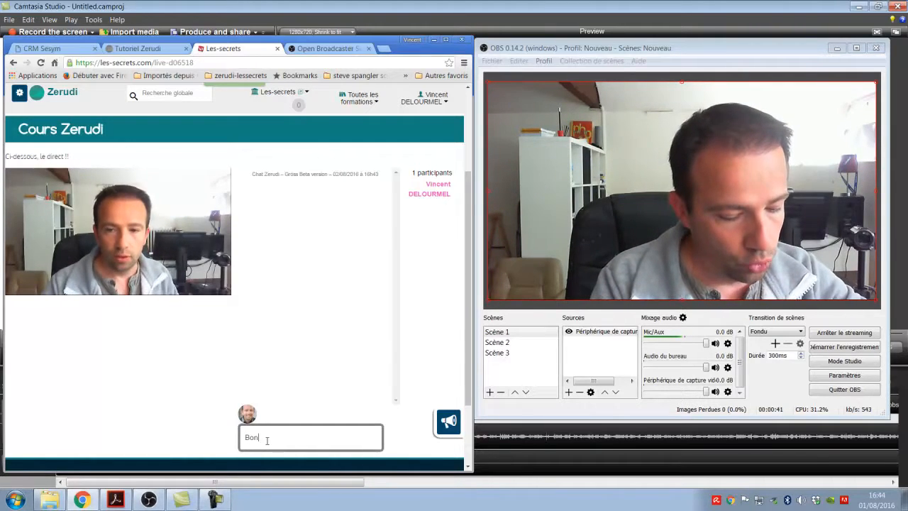
{"action": "type", "text": "jour à tous"}
{"action": "key", "text": "Return"}
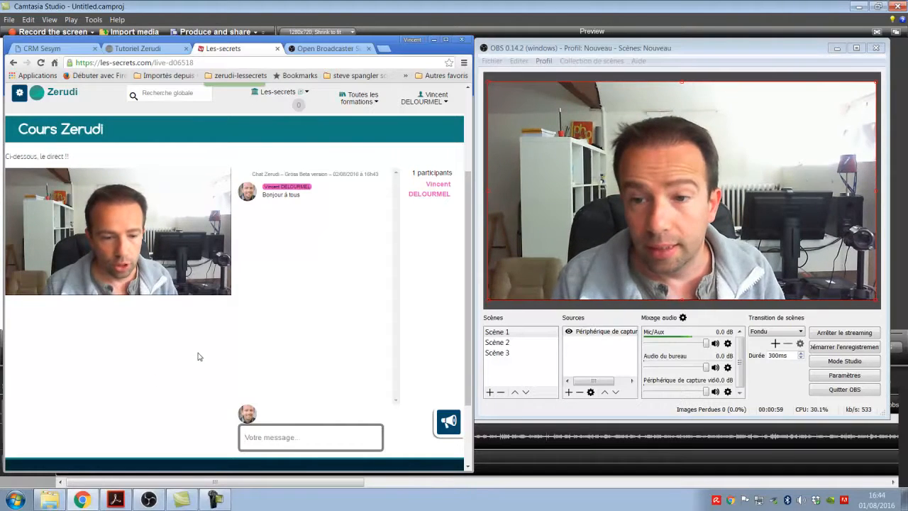
Alternate the live broadcast between Scène 2, Scène 3 and Scène 1 in OBS, finishing on Scène 1.
{"action": "left_click", "coordinate": [498, 343]}
{"action": "left_click", "coordinate": [496, 343]}
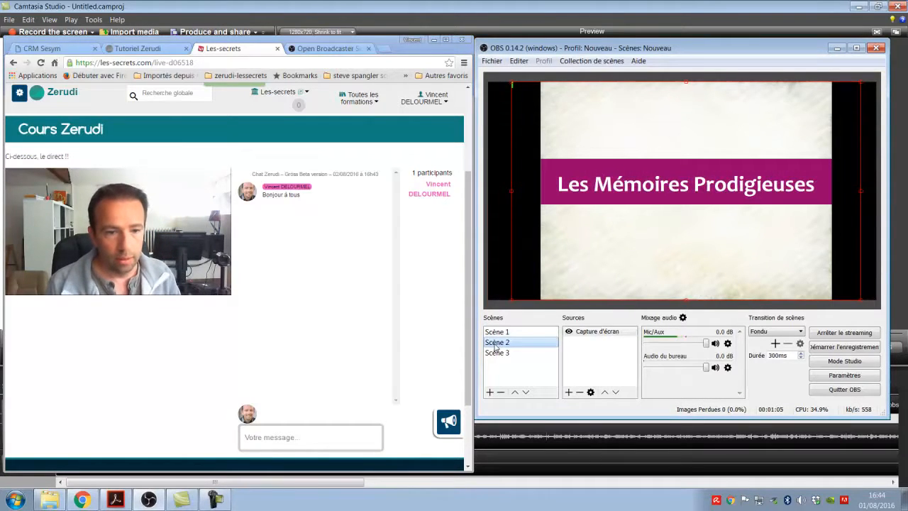
{"action": "left_click", "coordinate": [496, 353]}
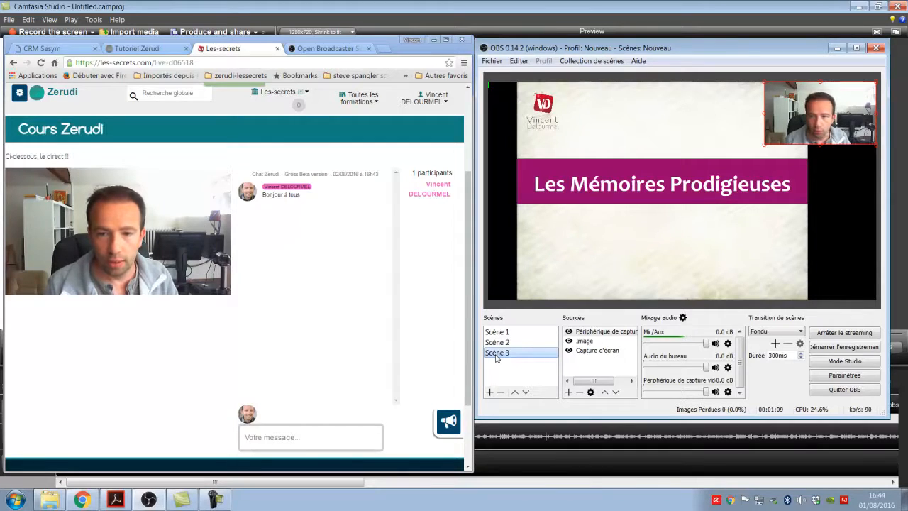
{"action": "left_click", "coordinate": [499, 344]}
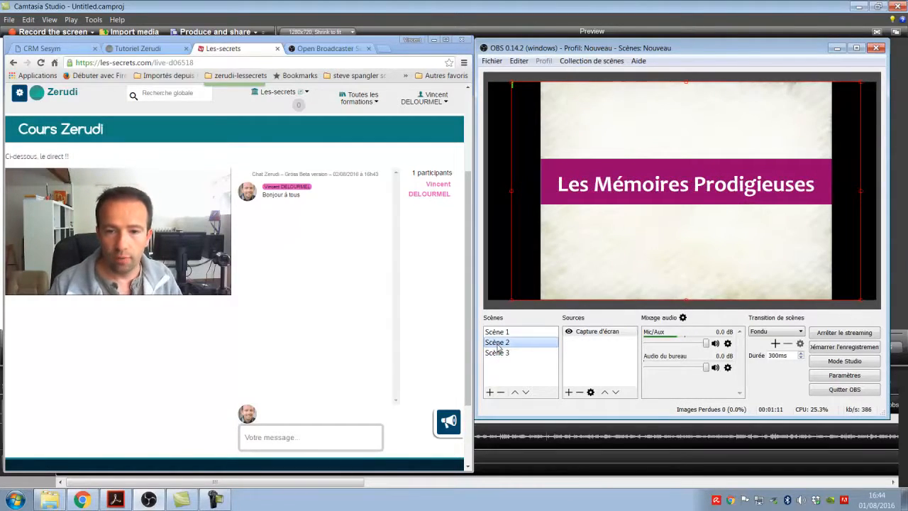
{"action": "left_click", "coordinate": [498, 354]}
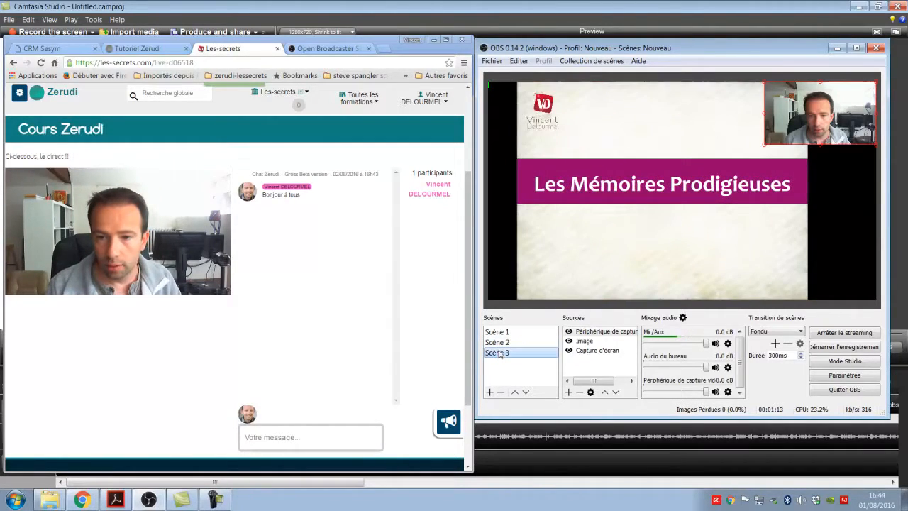
{"action": "left_click", "coordinate": [497, 333]}
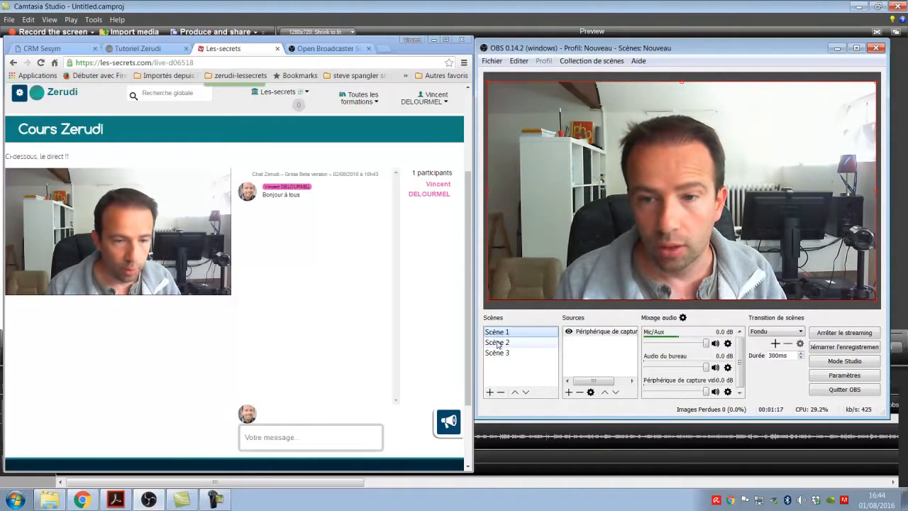
{"action": "left_click", "coordinate": [497, 343]}
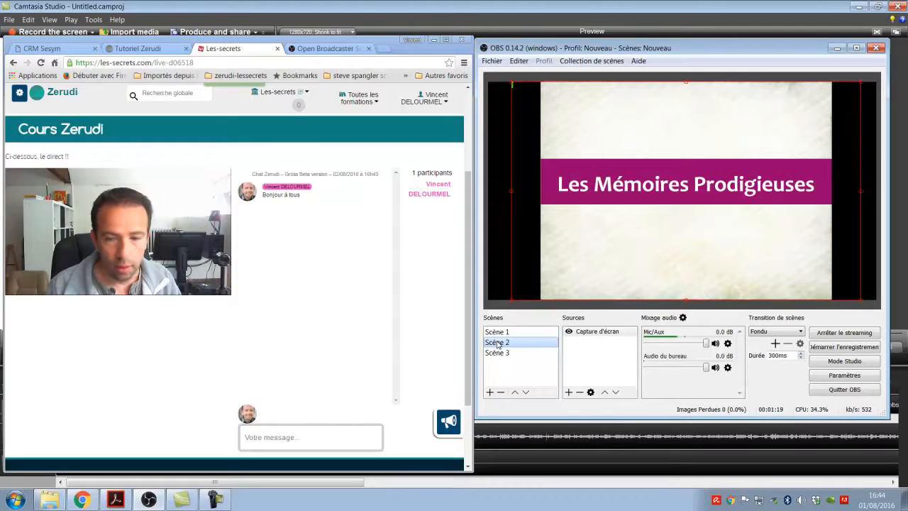
{"action": "left_click", "coordinate": [497, 353]}
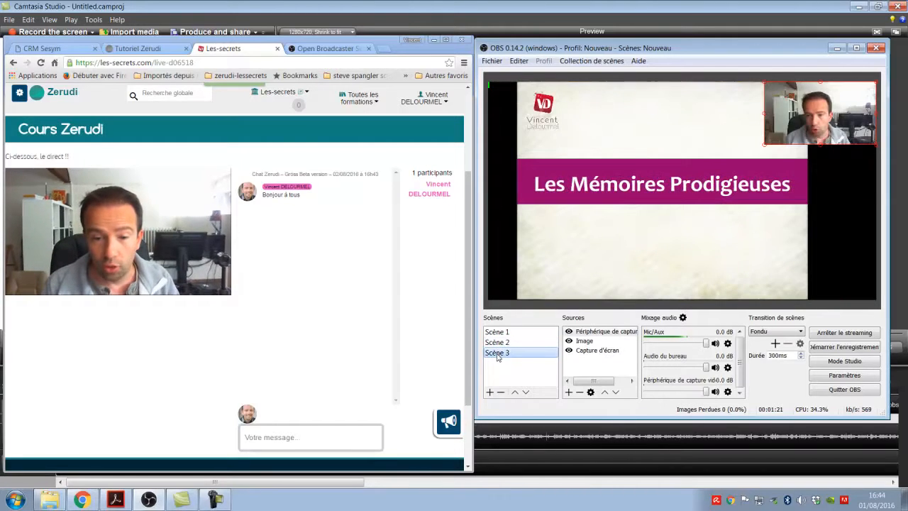
{"action": "left_click", "coordinate": [498, 332]}
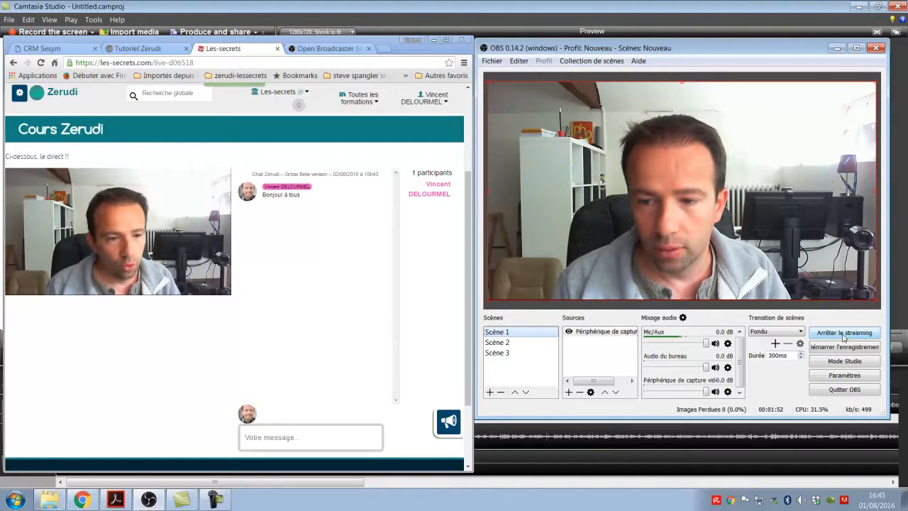
Check the live video player and select the live page's web address in the browser.
{"action": "mouse_move", "coordinate": [158, 223]}
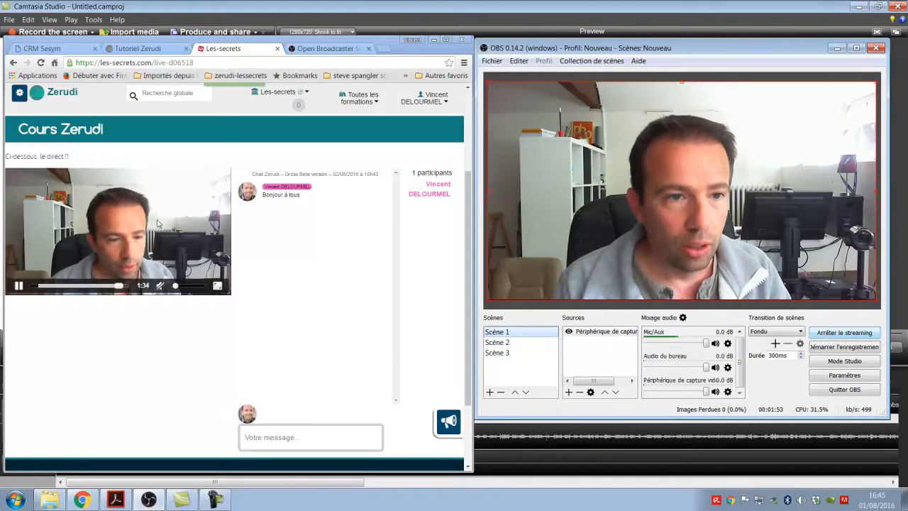
{"action": "left_click", "coordinate": [199, 62]}
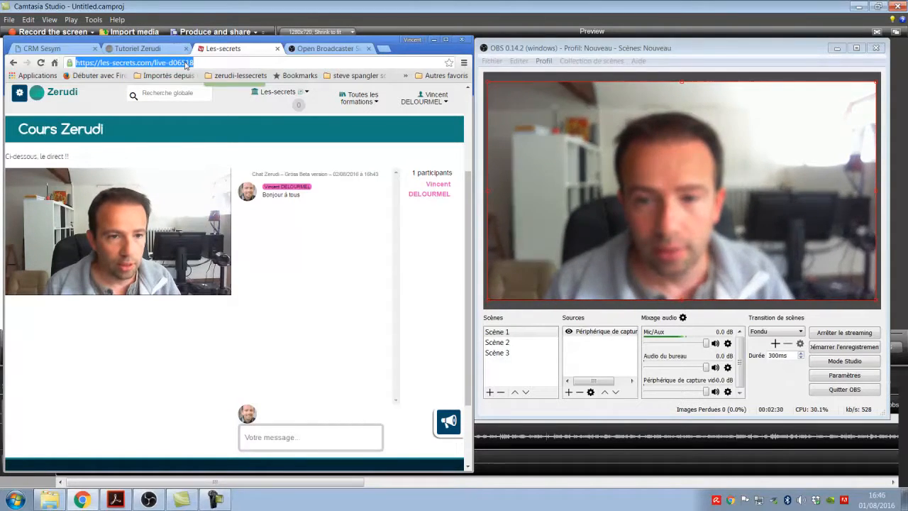
Switch the OBS broadcast to Scène 2, Scène 3 and back to Scène 1, and stop the streaming.
{"action": "left_click", "coordinate": [496, 342]}
{"action": "left_click", "coordinate": [495, 353]}
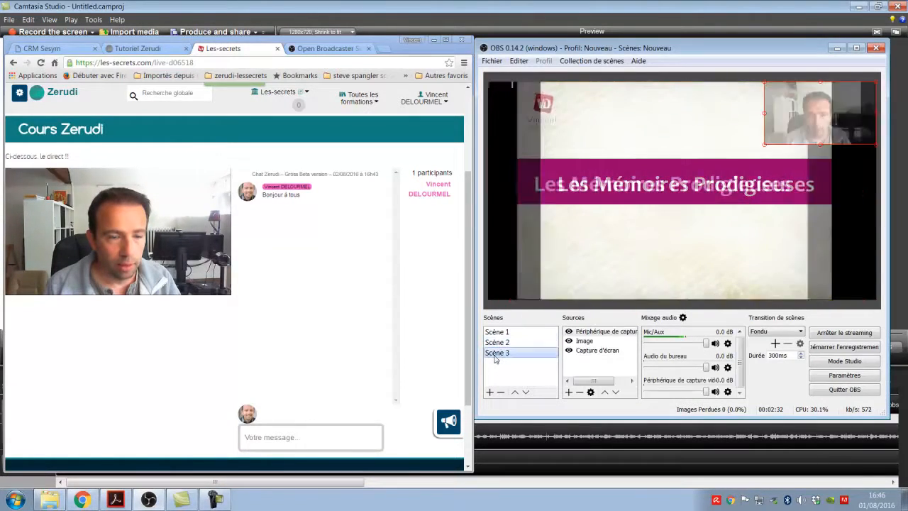
{"action": "left_click", "coordinate": [492, 332]}
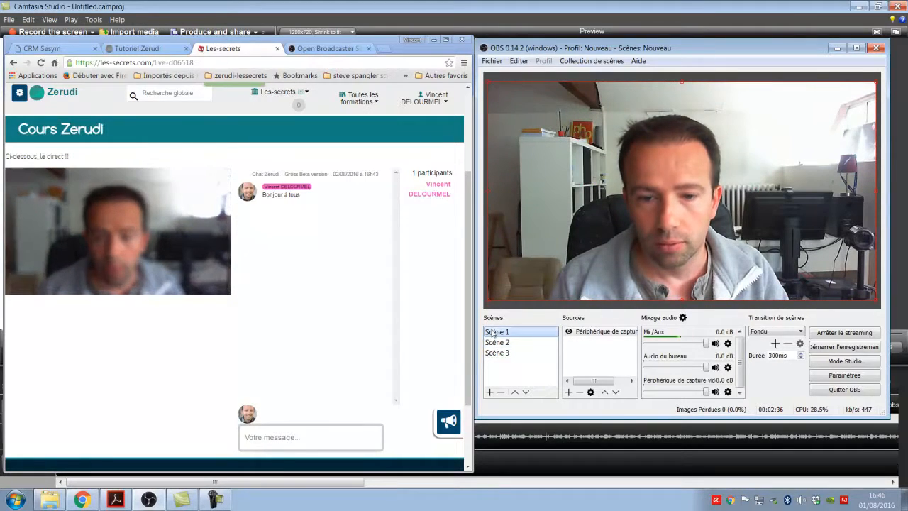
{"action": "left_click", "coordinate": [845, 337]}
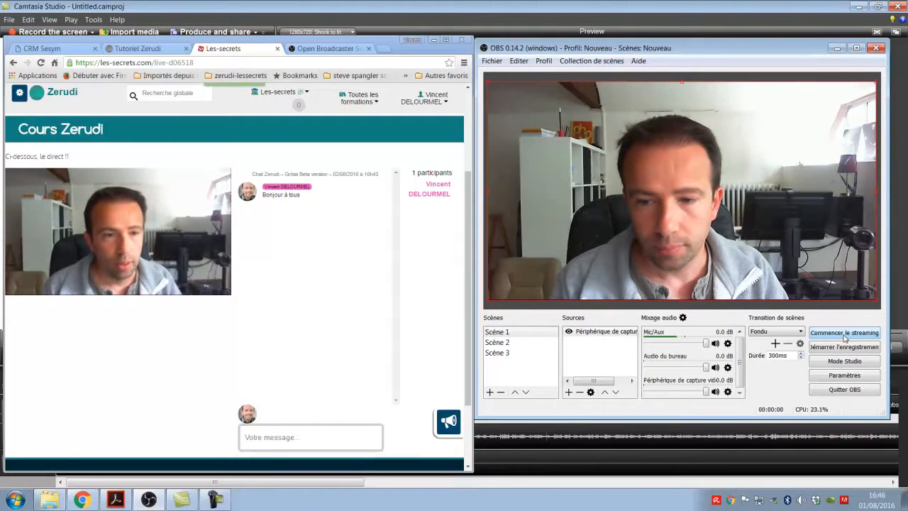
{"action": "mouse_move", "coordinate": [118, 265]}
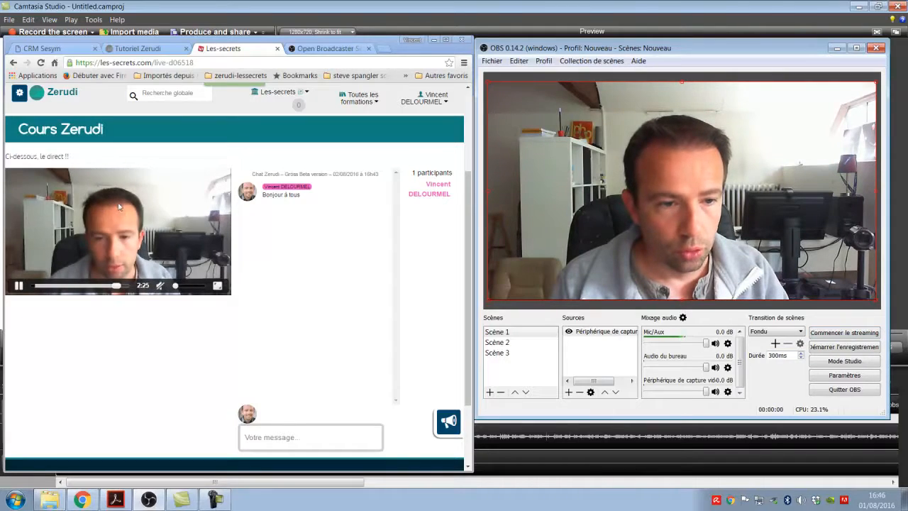